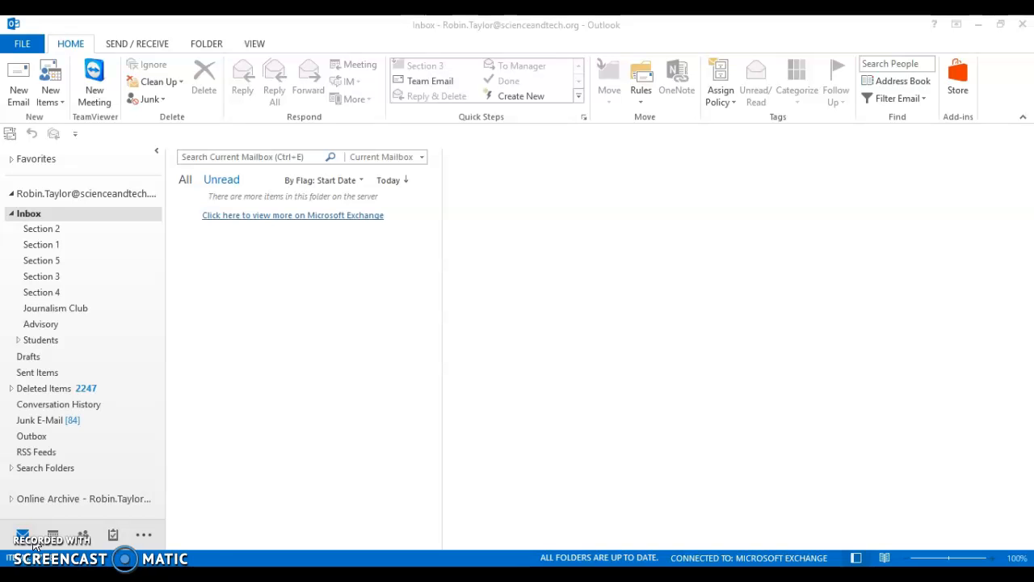
Step: Switch to Microsoft Teams, look through the recent chats, and return to the Outlook inbox
left_click(579, 575)
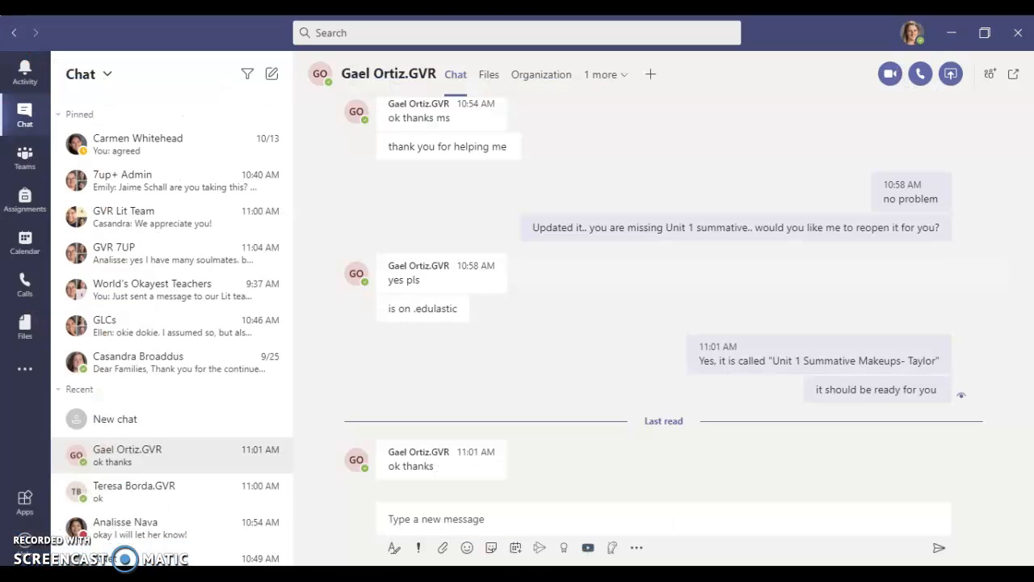
scroll(127, 293, "down", 10)
scroll(127, 294, "up", 10)
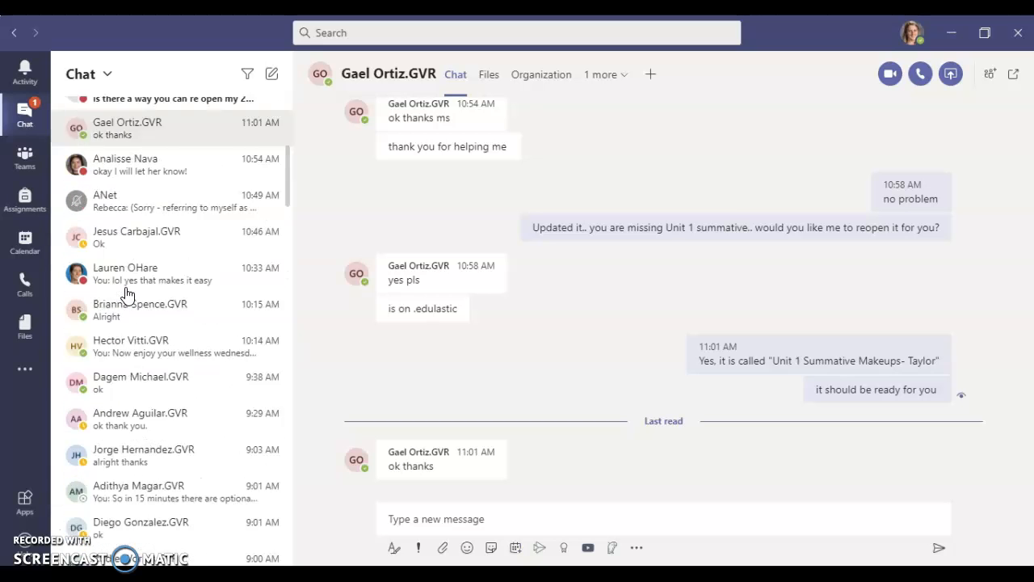
left_click(953, 33)
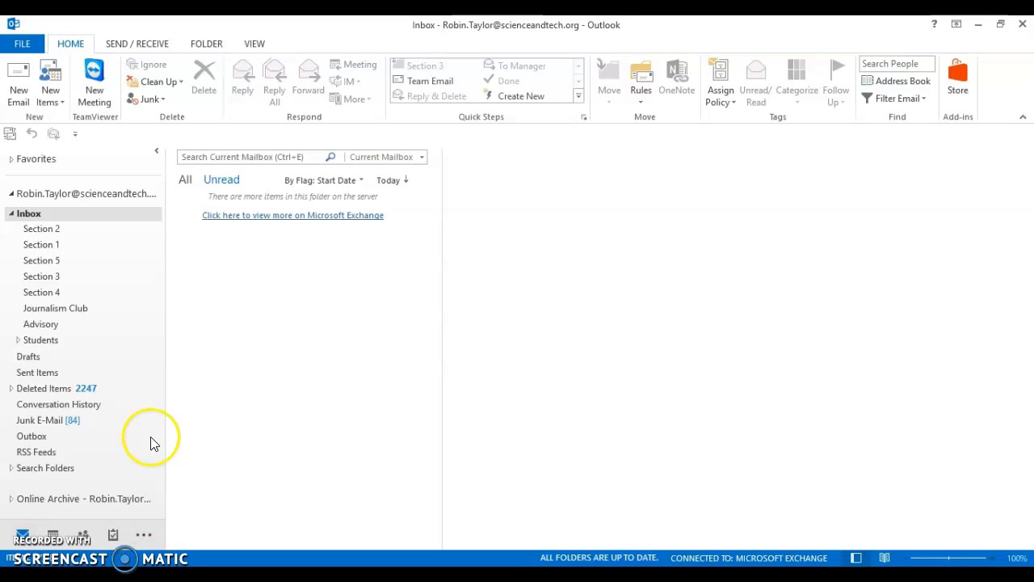
mouse_move(463, 33)
left_mouse_down()
mouse_move(462, 68)
mouse_move(473, 16)
left_mouse_up()
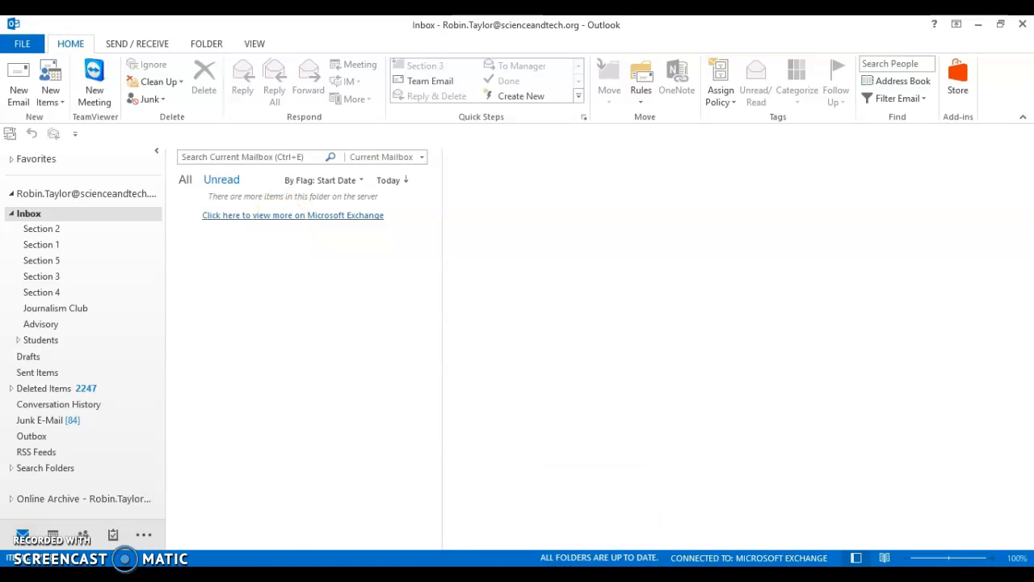
Step: Search the computer for "outlook" to locate the Outlook 2013 app, and close the search
key("super+s")
type("outlook")
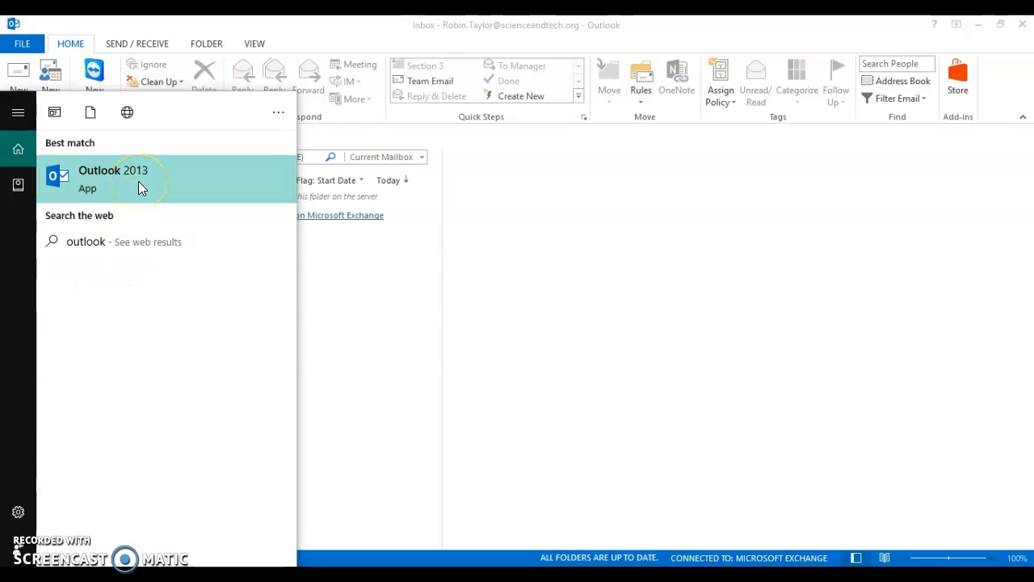
left_click(619, 251)
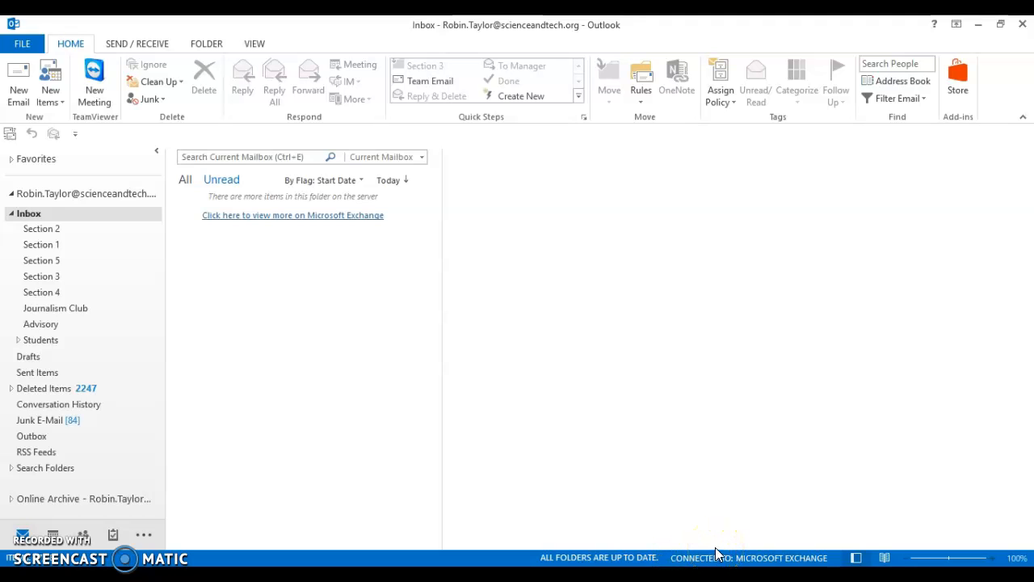
Step: Send and receive mail for all folders to refresh the mailbox
left_click(160, 44)
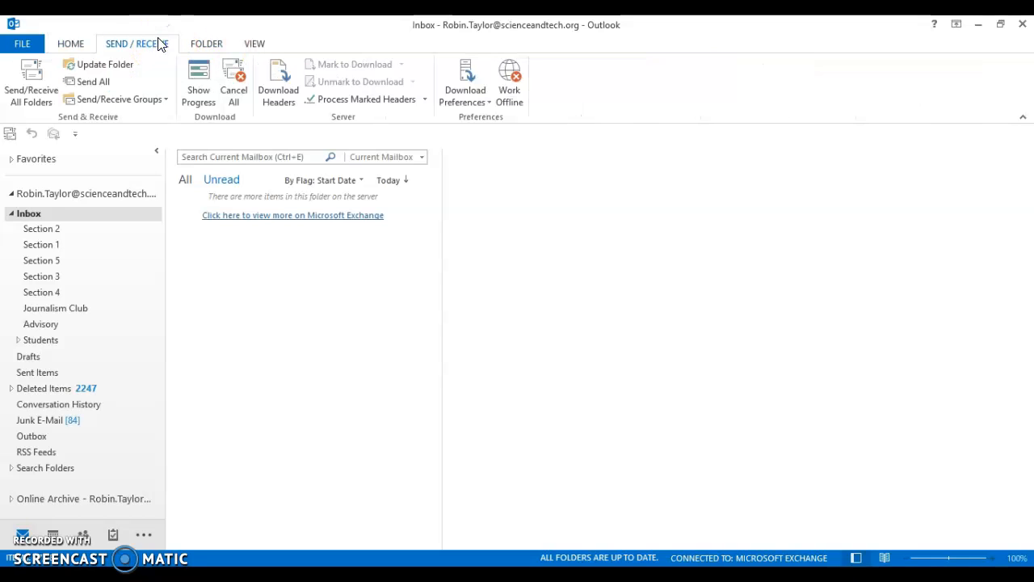
left_click(30, 99)
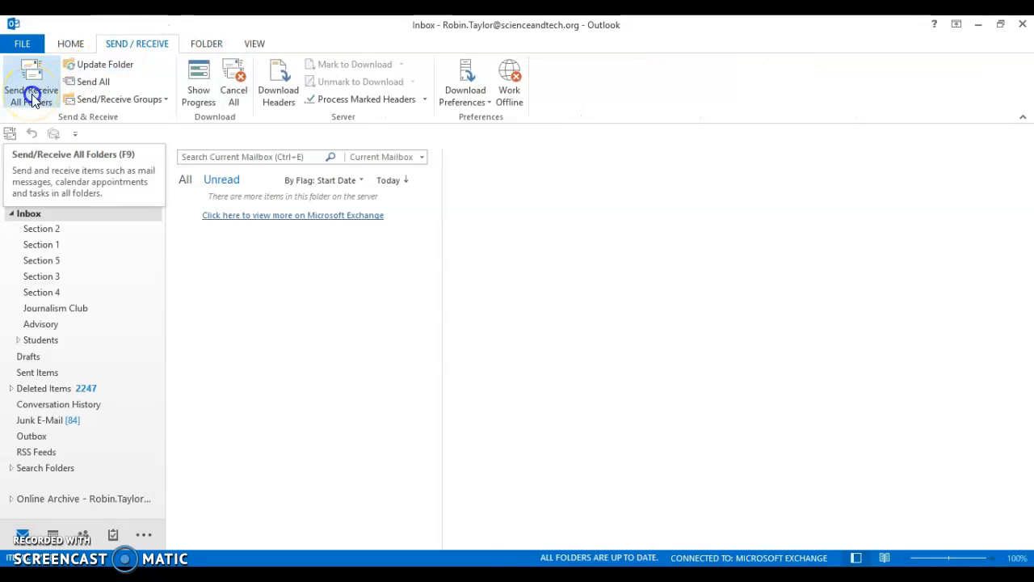
left_click(31, 95)
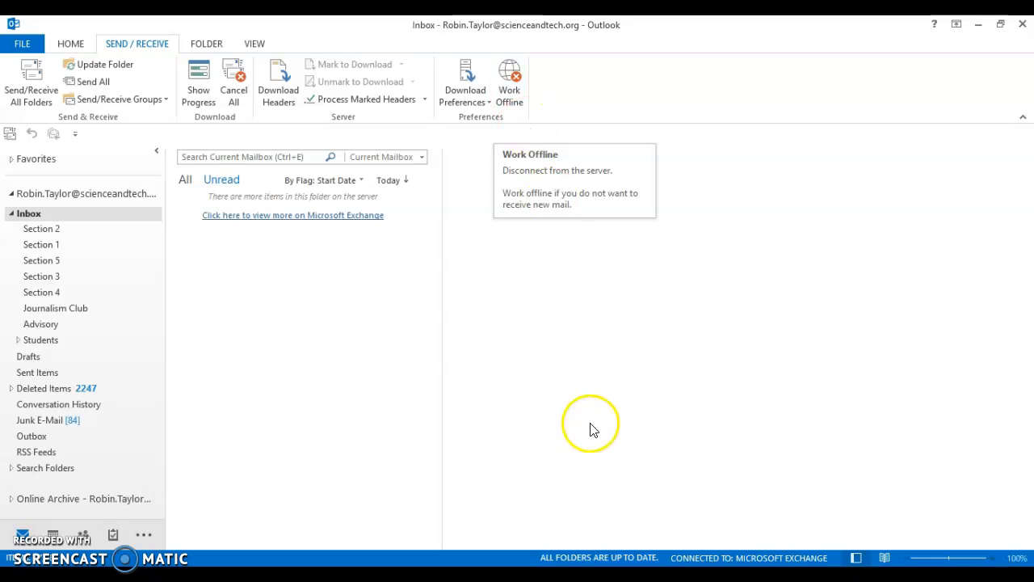
left_click(34, 102)
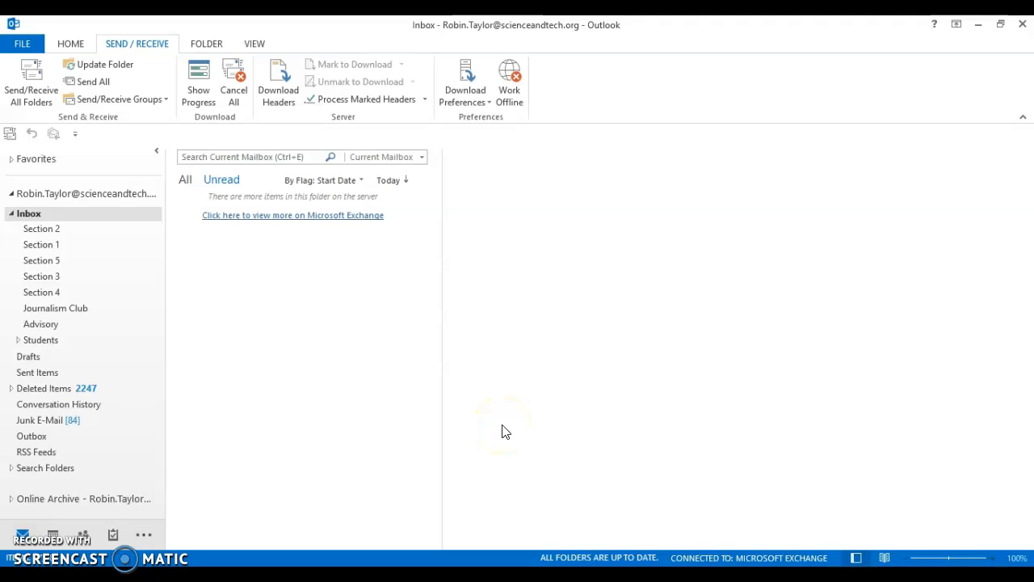
Step: Create a new email and resize its message window to fit over the inbox
left_click(70, 44)
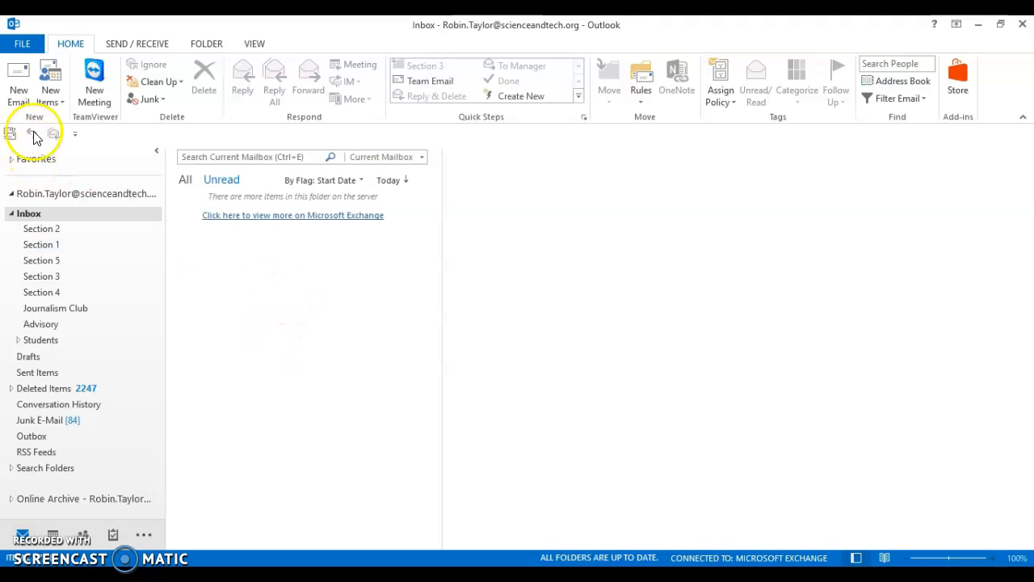
left_click(18, 95)
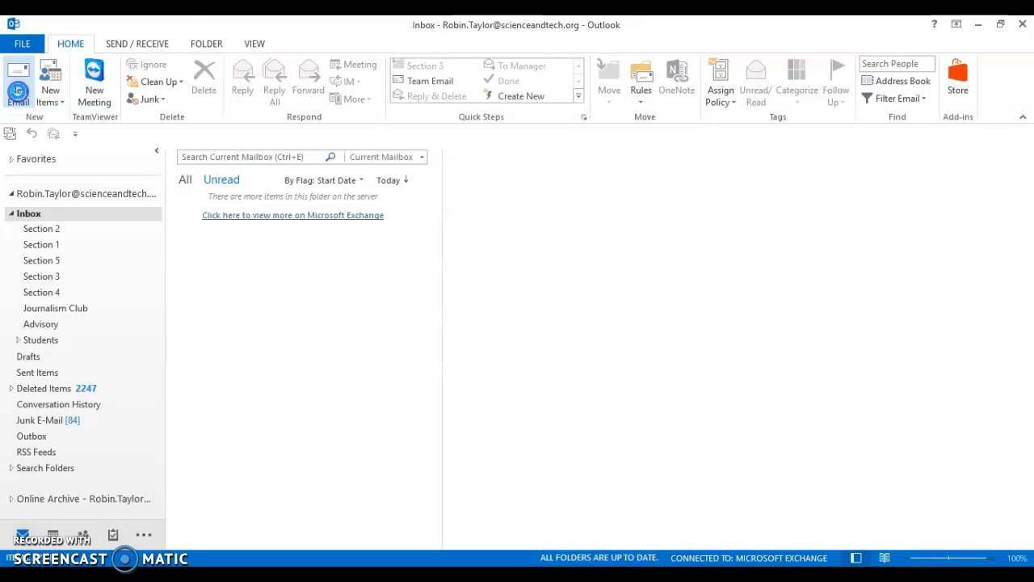
left_click_drag(477, 27, 417, 33)
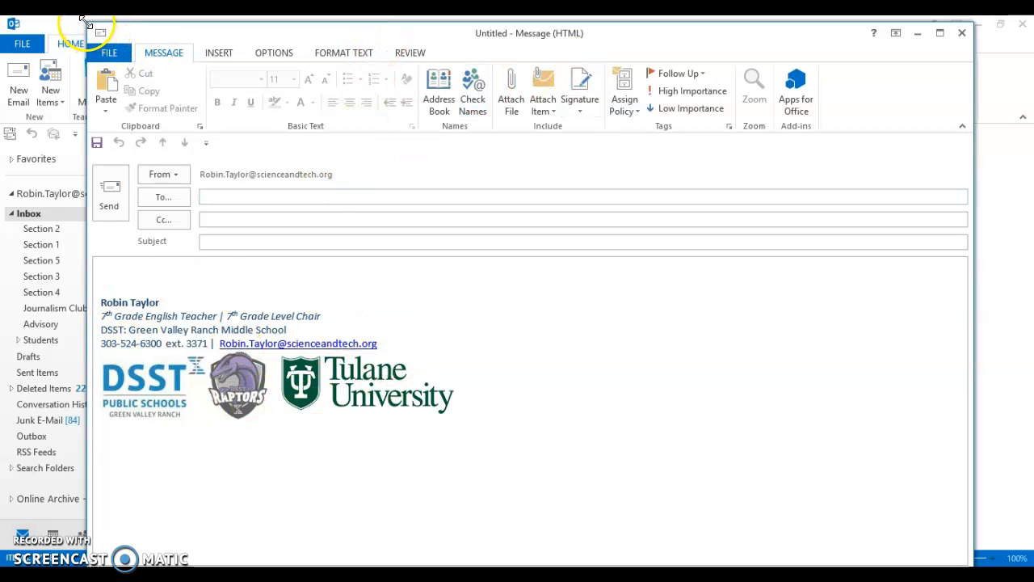
left_click_drag(87, 23, 127, 54)
left_click_drag(359, 69, 336, 37)
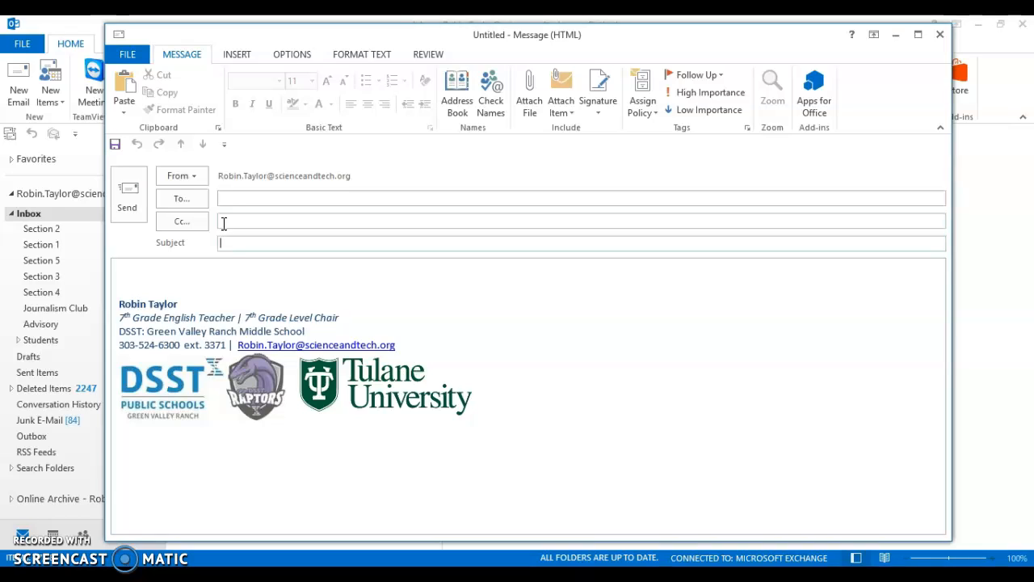
Step: Enter "Module 2.04, Module 2.02" as the email's subject
type("Module 2.04")
triple_click(257, 242)
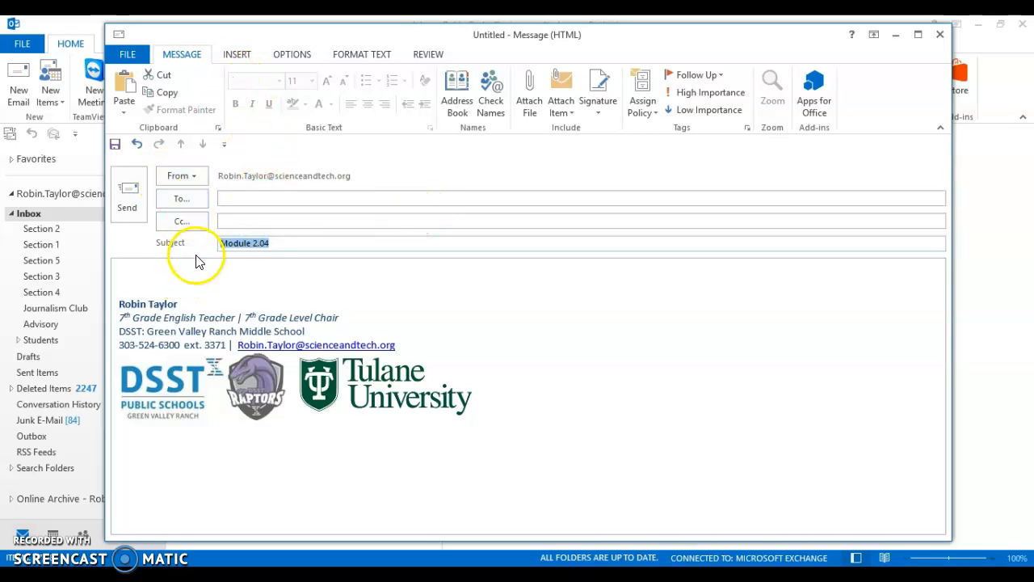
left_click(277, 248)
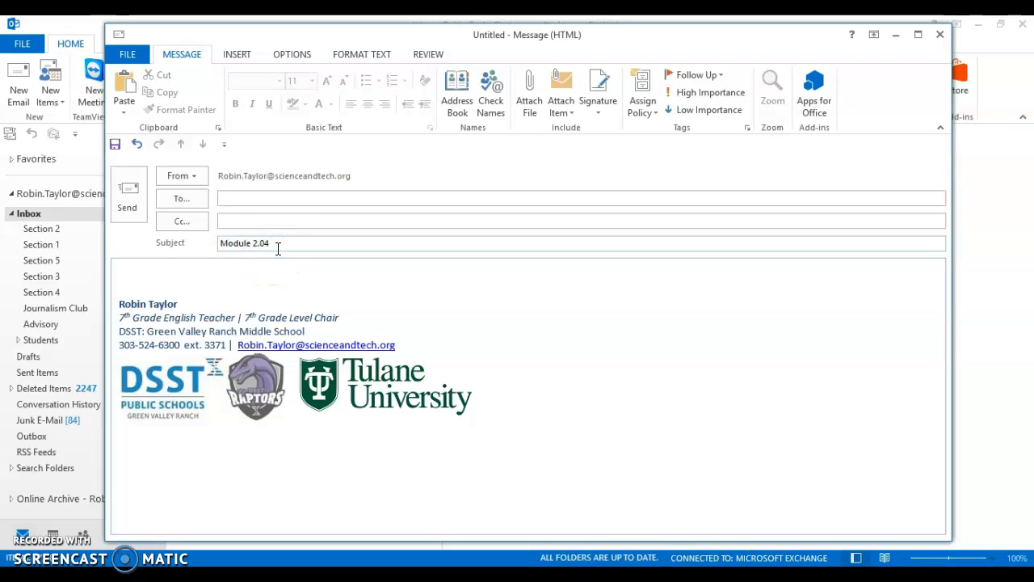
type(", Module 2.02")
key("BackSpace")
key("BackSpace")
key("BackSpace")
type(".02")
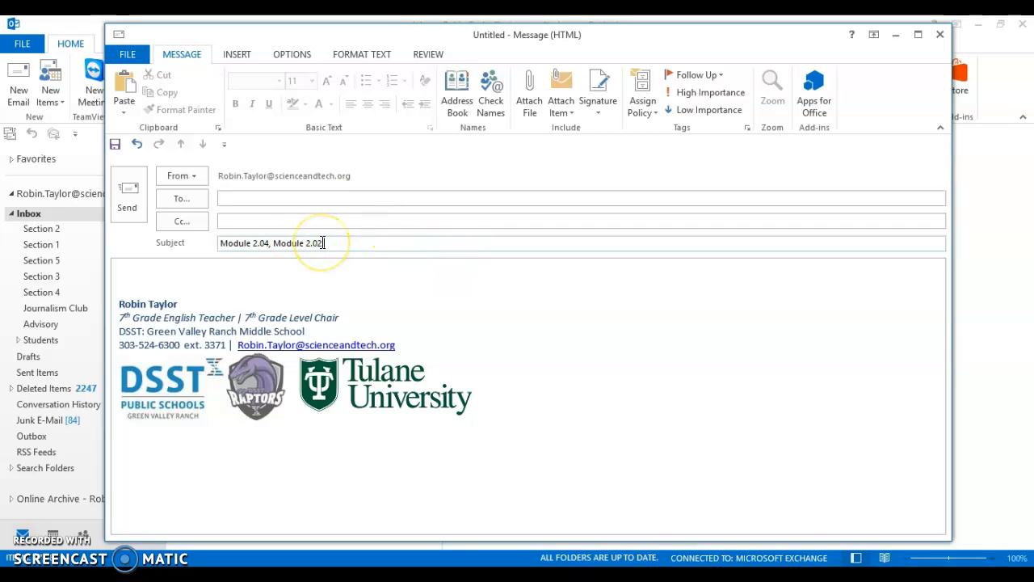
left_click_drag(351, 237, 219, 239)
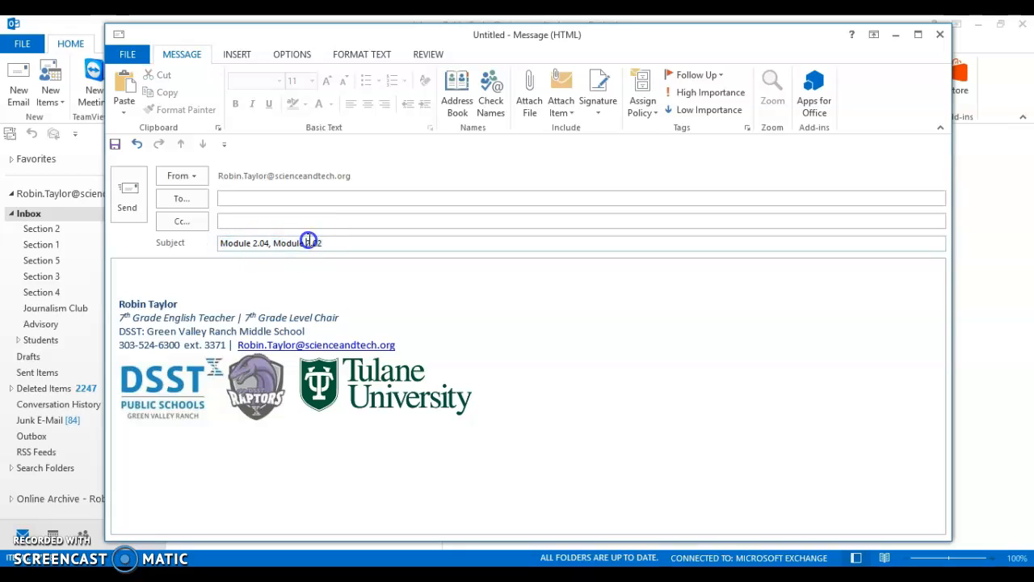
Step: Start the message body with a greeting to the teacher and "I was missing Module 2.04 and Module 2.02."
left_click(181, 277)
type("Hi")
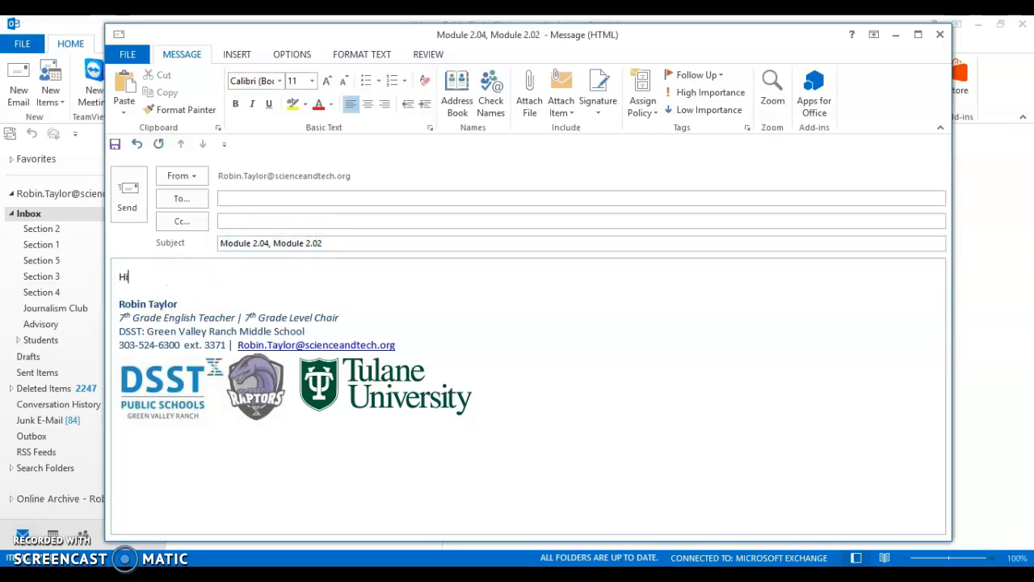
type(" Ms. Broaddus,")
key("Return")
type("I was missing Module 2")
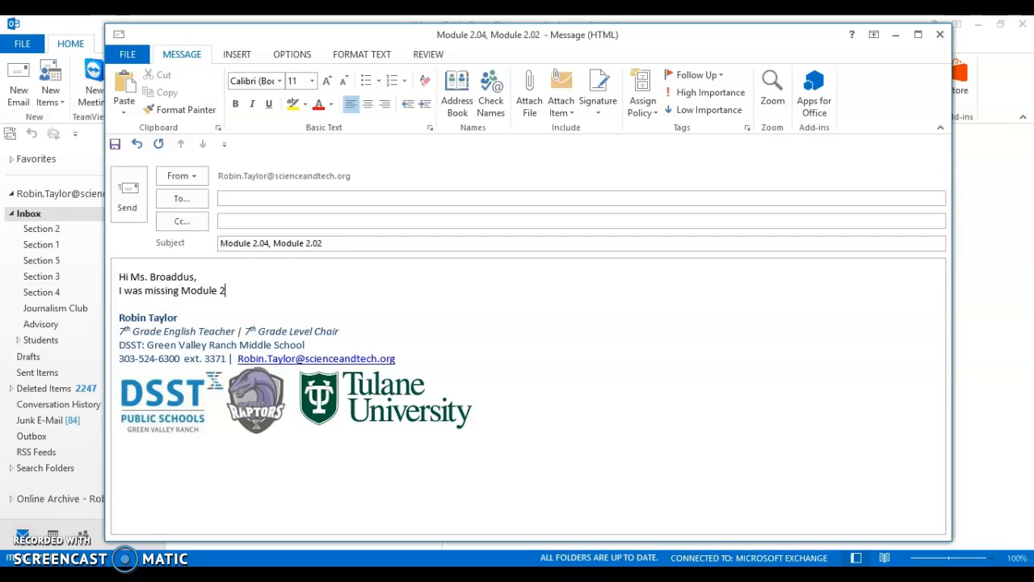
type(".04 and Module 2.02.  I have ")
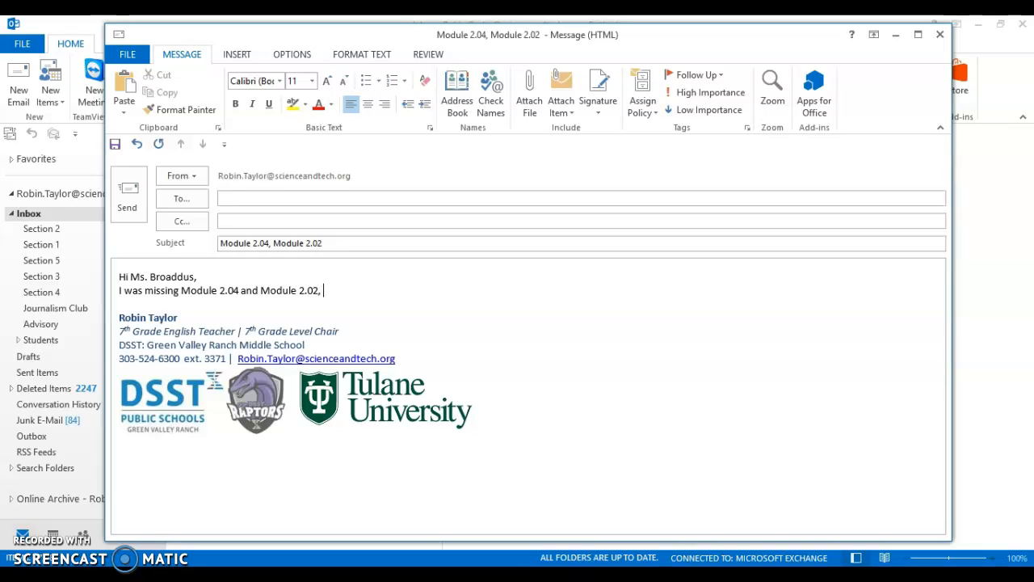
Step: Complete the body with "I have completed these in google classroom, could you check these for me?" and sign off with the sender's name
type("compelted t")
key("BackSpace")
key("BackSpace")
key("BackSpace")
key("BackSpace")
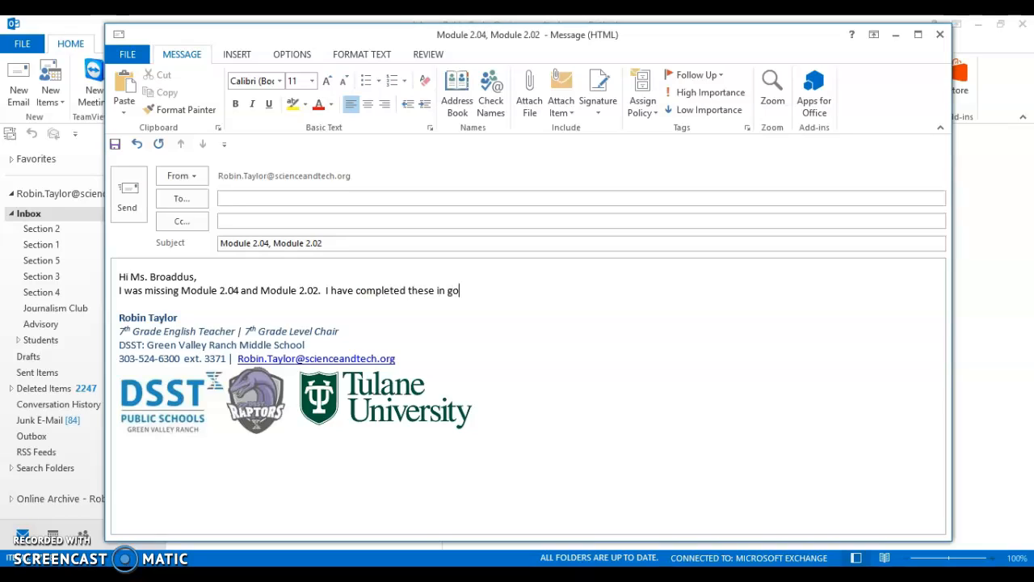
key("BackSpace")
key("BackSpace")
key("BackSpace")
key("BackSpace")
key("BackSpace")
type("las")
type("or me?")
key("Return")
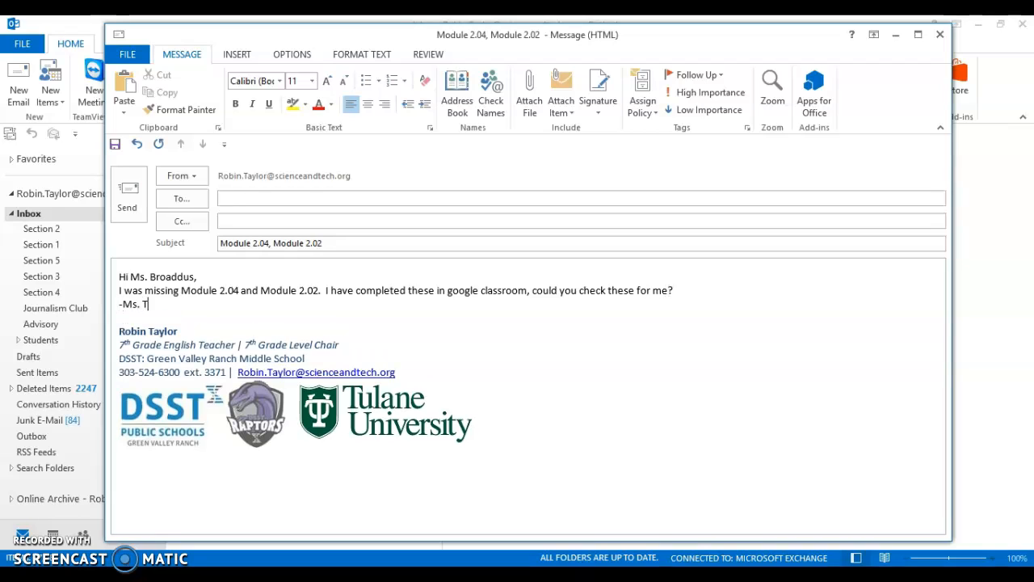
Step: Address the email to the teacher using the suggested contact, and clear the recipient again
left_click(280, 203)
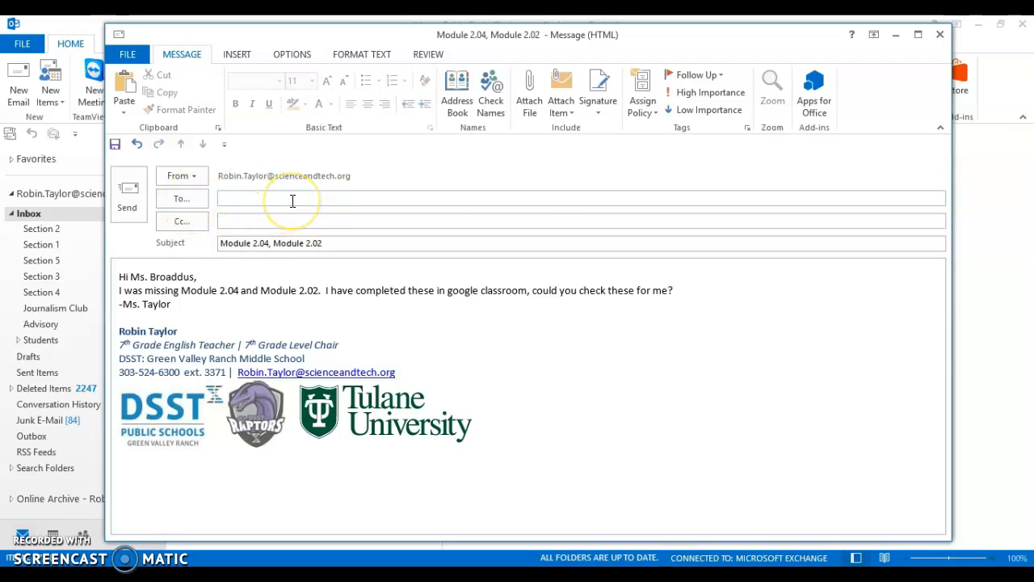
type("cas")
left_click(289, 213)
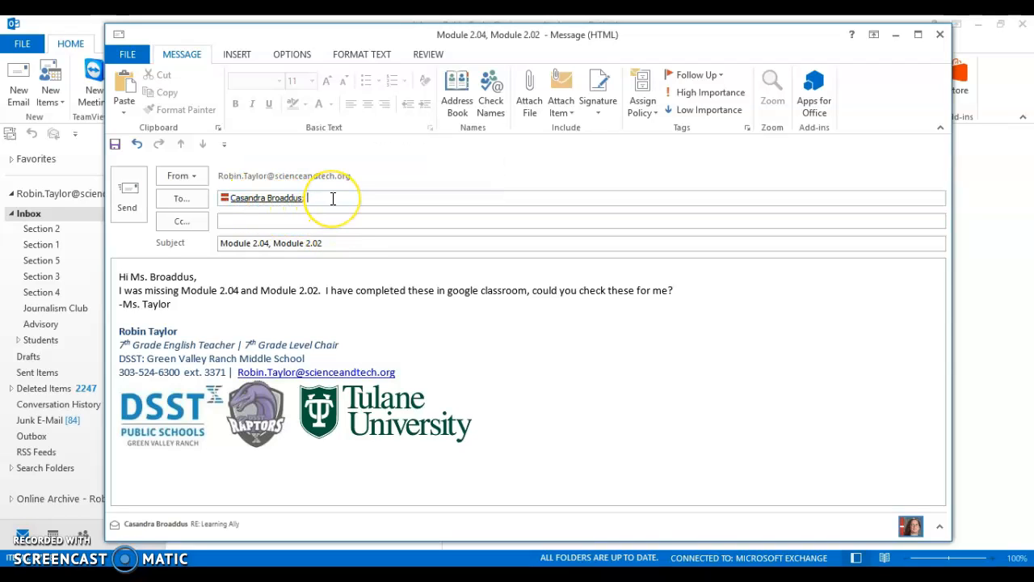
key("BackSpace")
key("BackSpace")
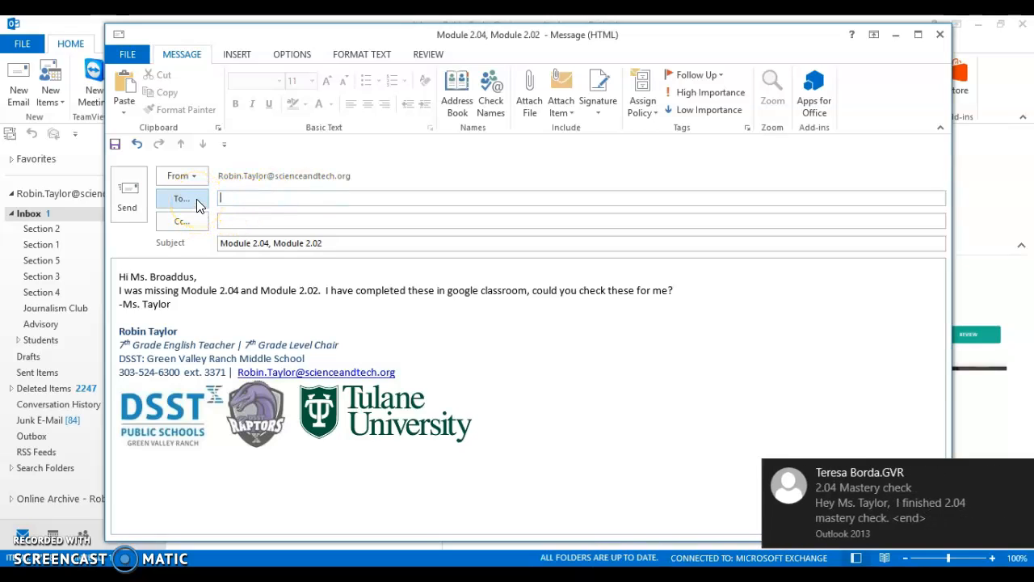
left_click(1010, 502)
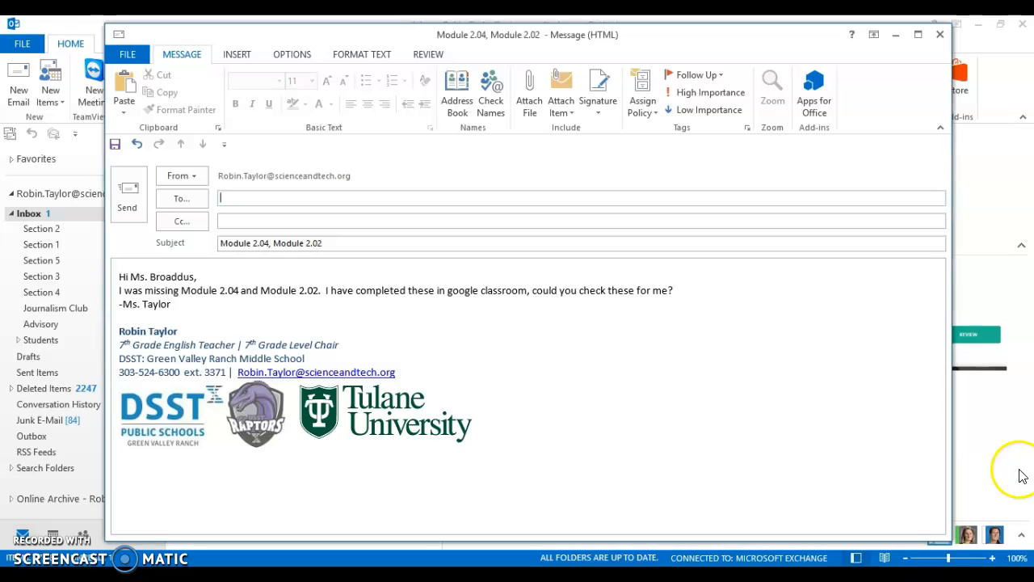
Step: Find the English teacher by first name in the Global Address List and add them as the email's To recipient
left_click(167, 205)
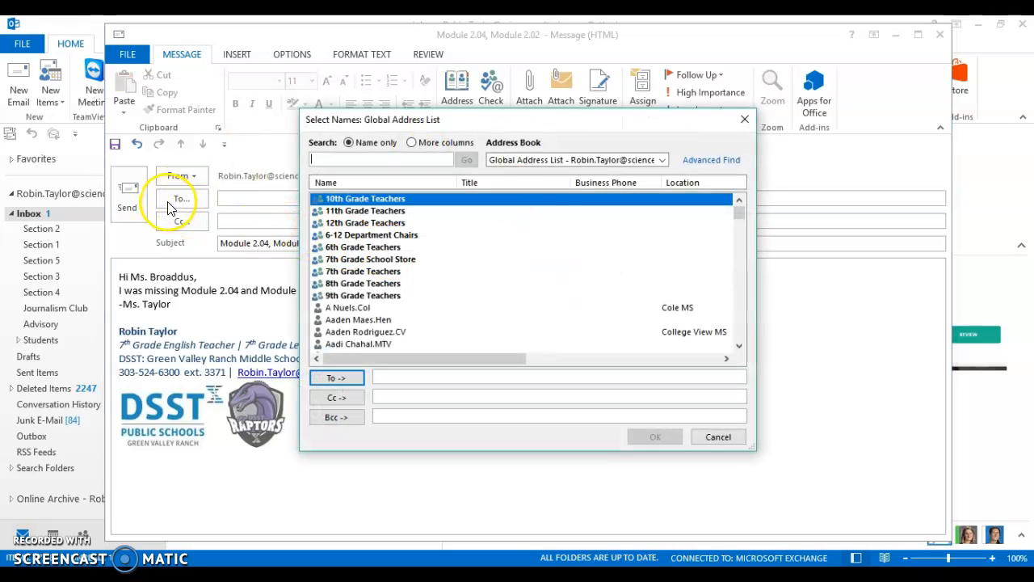
scroll(358, 291, "down", 10)
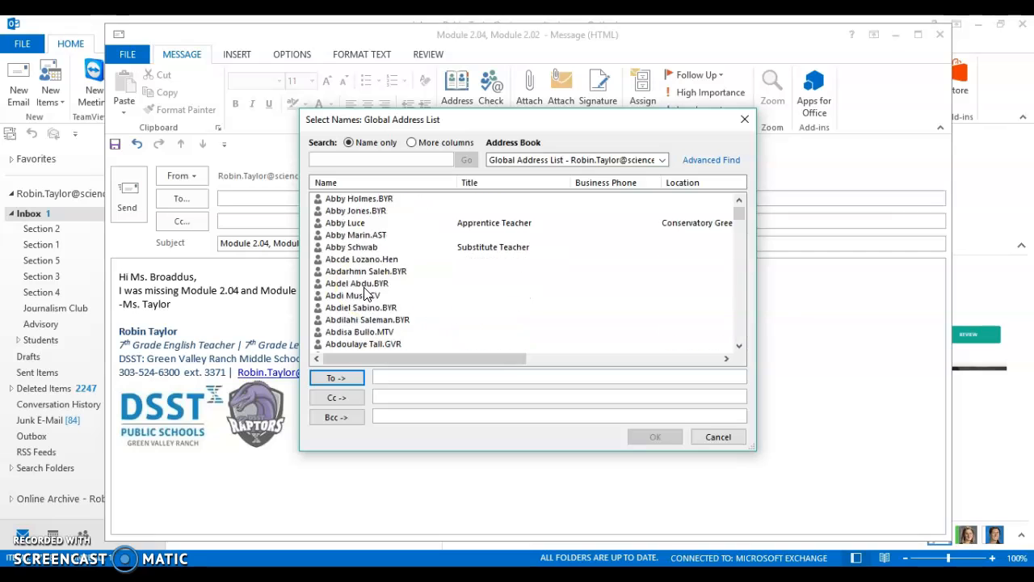
scroll(363, 292, "up", 10)
left_click(388, 159)
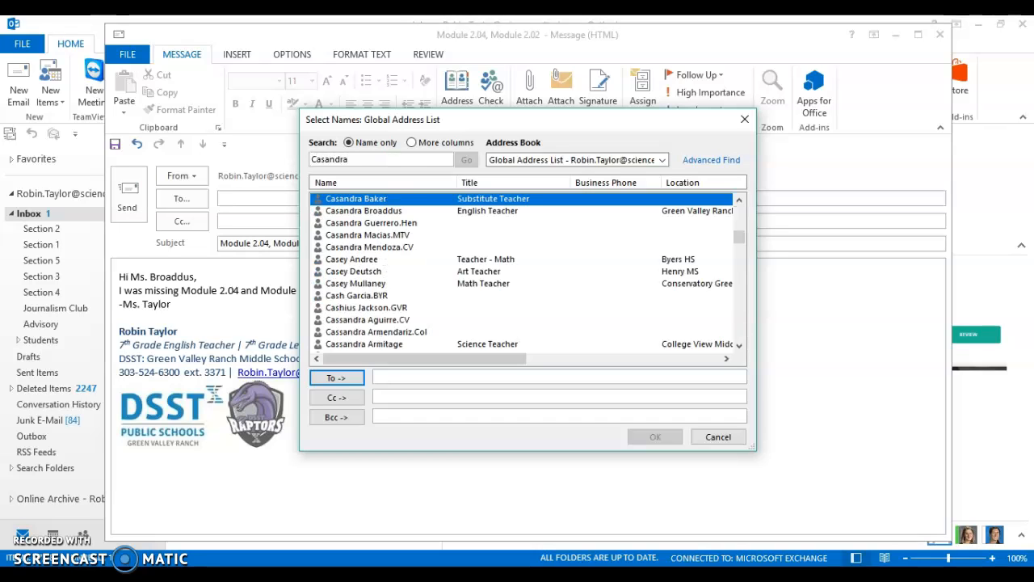
left_click(375, 212)
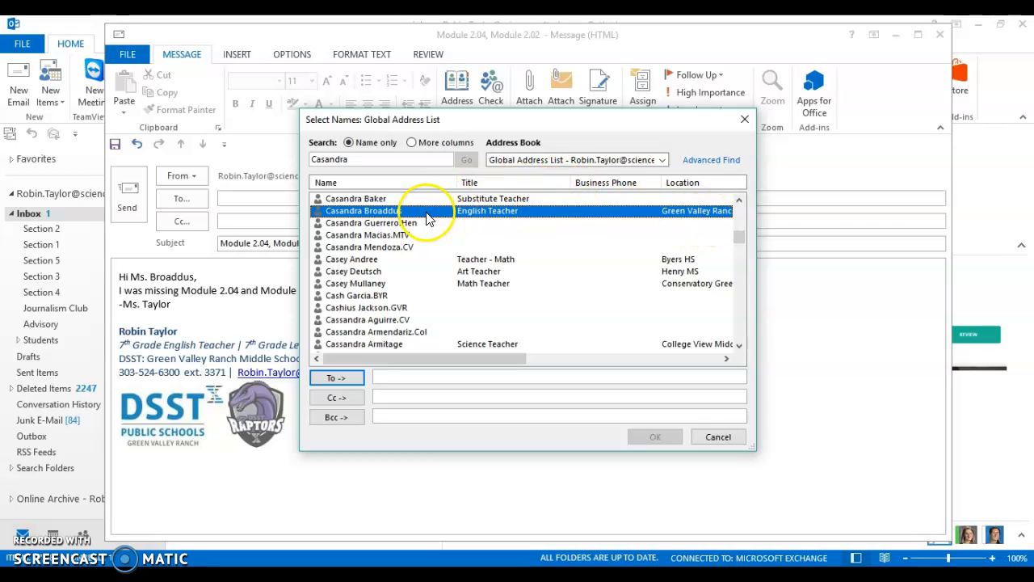
left_click(330, 380)
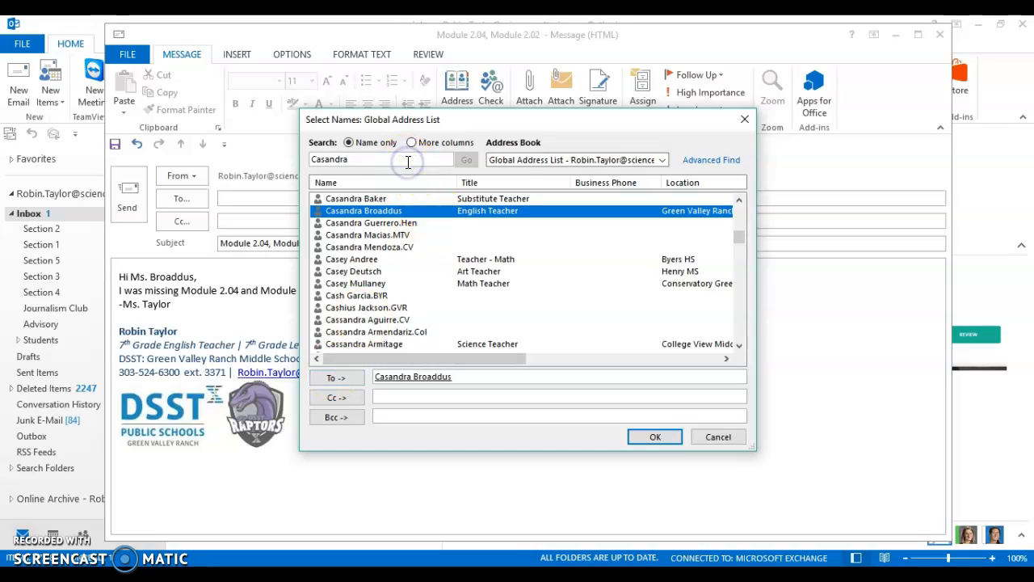
left_click(653, 437)
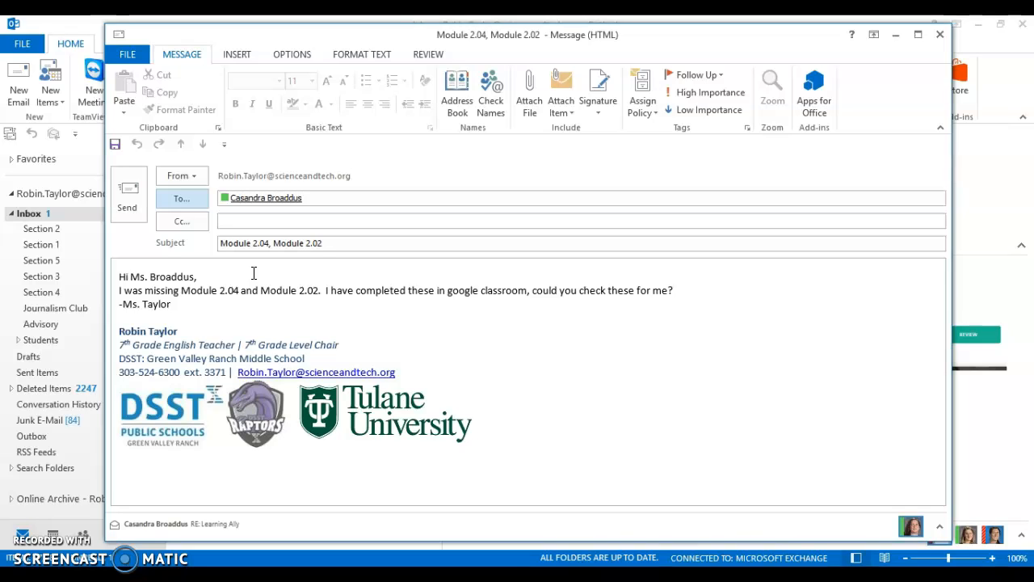
Step: Find the math teacher by name in the Global Address List and add them as the email's Cc recipient
mouse_move(257, 200)
left_click(260, 223)
left_click(192, 224)
left_click(180, 223)
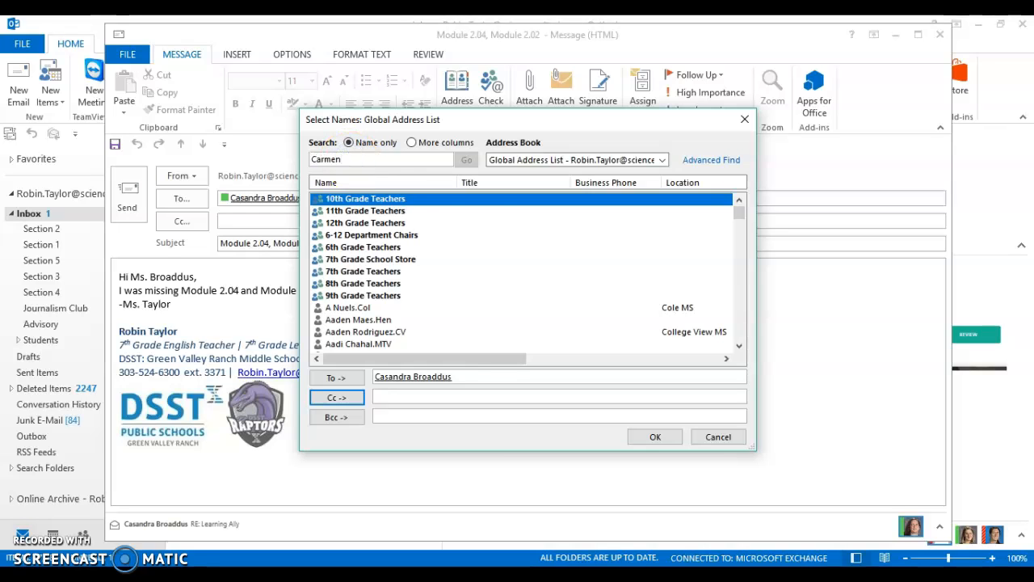
type("wh")
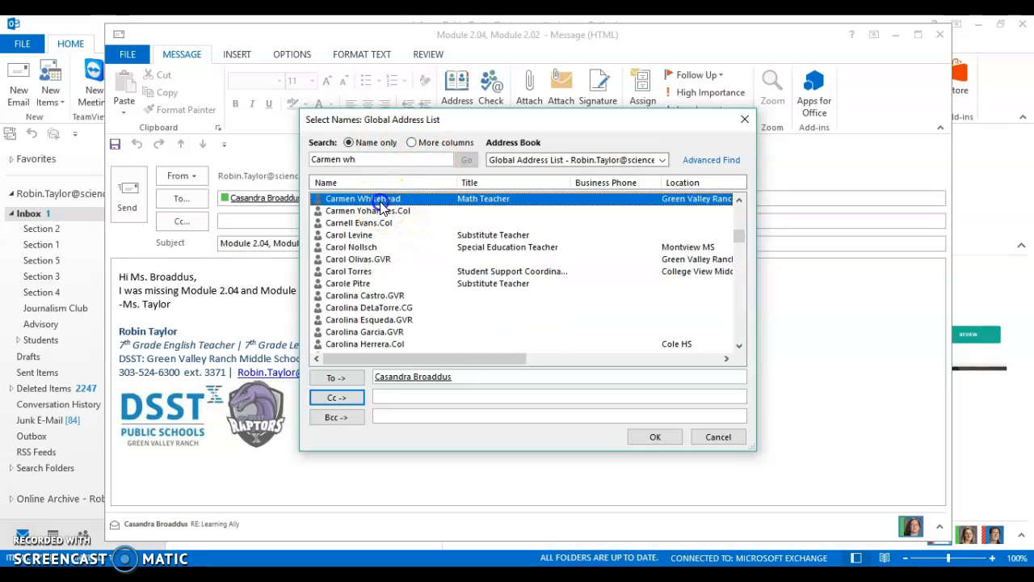
left_click(336, 397)
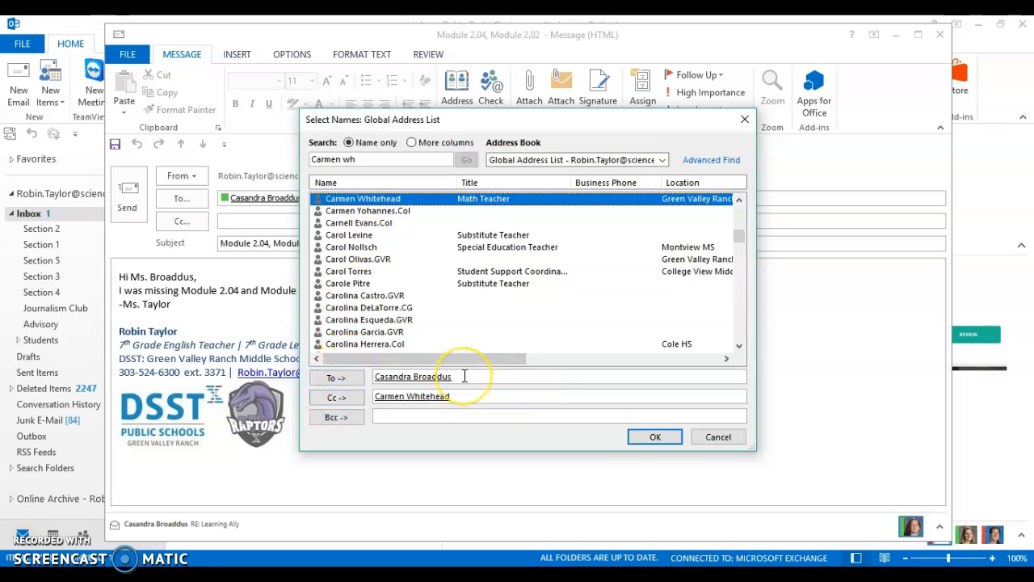
left_click(663, 442)
left_click(416, 305)
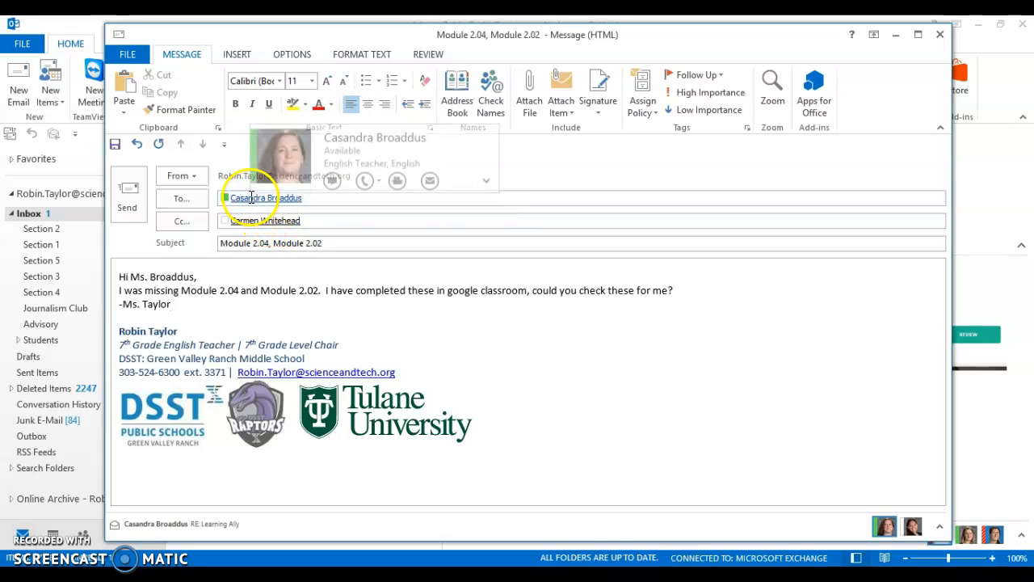
mouse_move(253, 221)
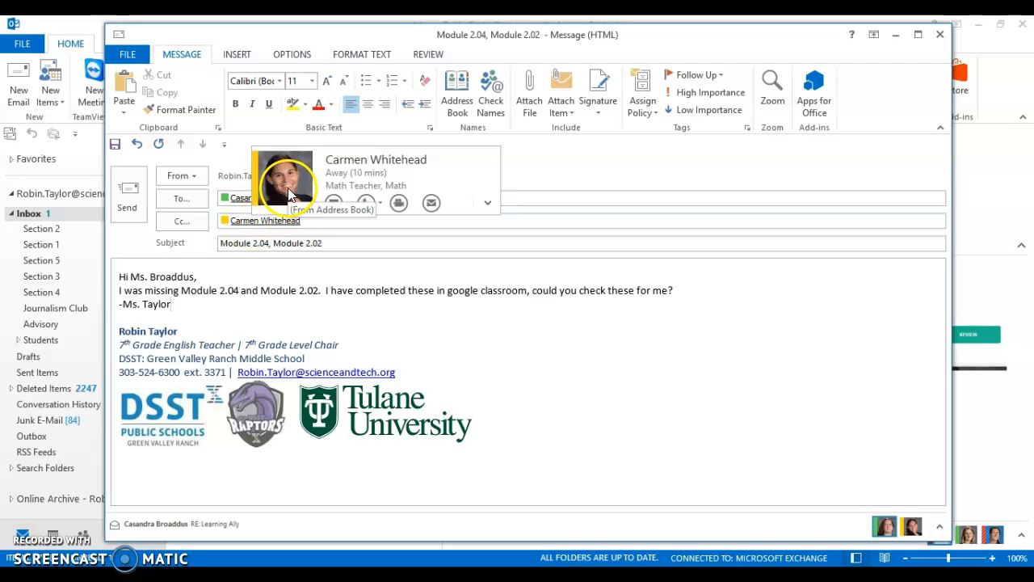
left_click(287, 213)
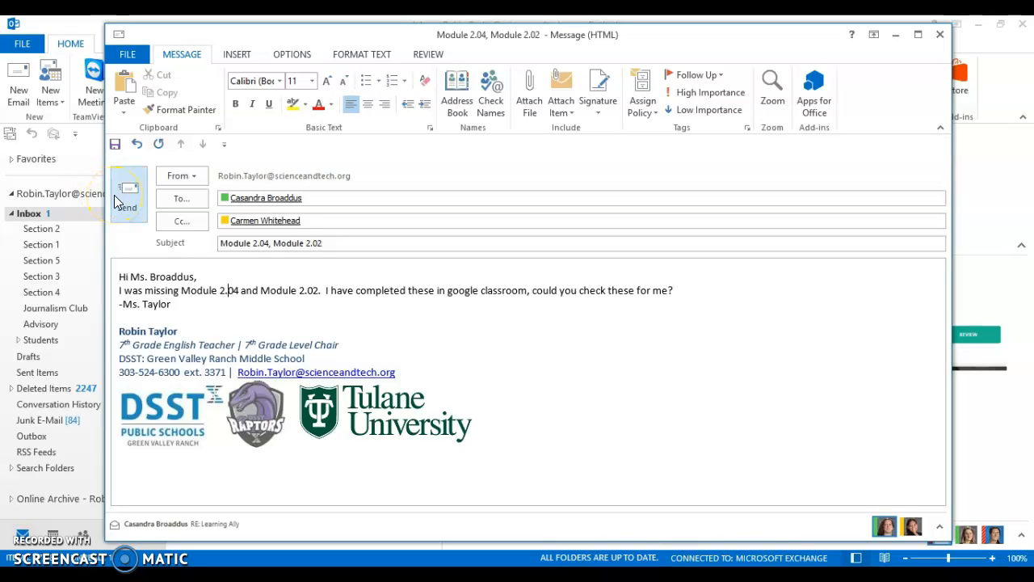
Step: Insert "please" before "check these for me?" in the message body and send the email
left_click(565, 292)
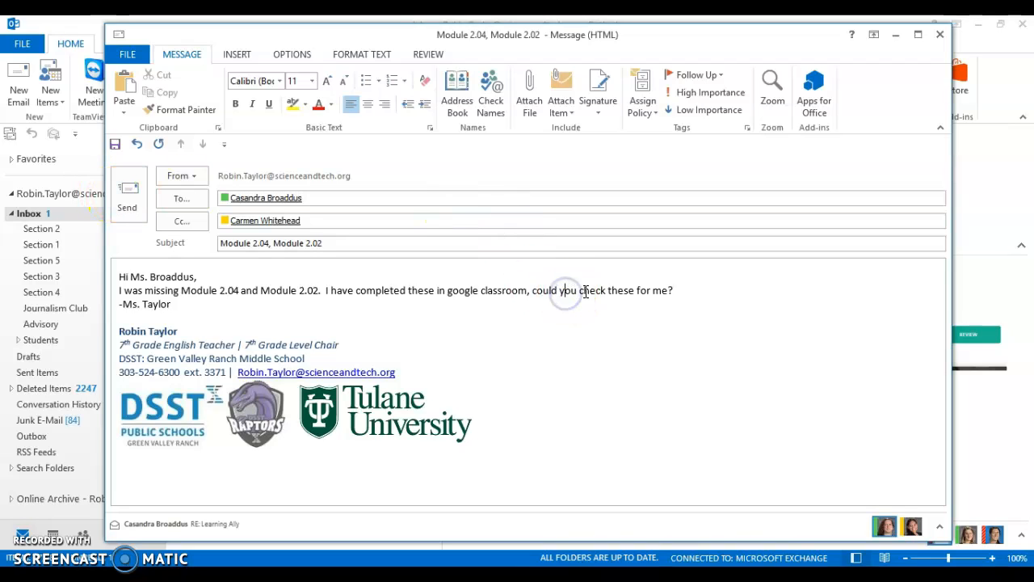
left_click(581, 292)
type("please")
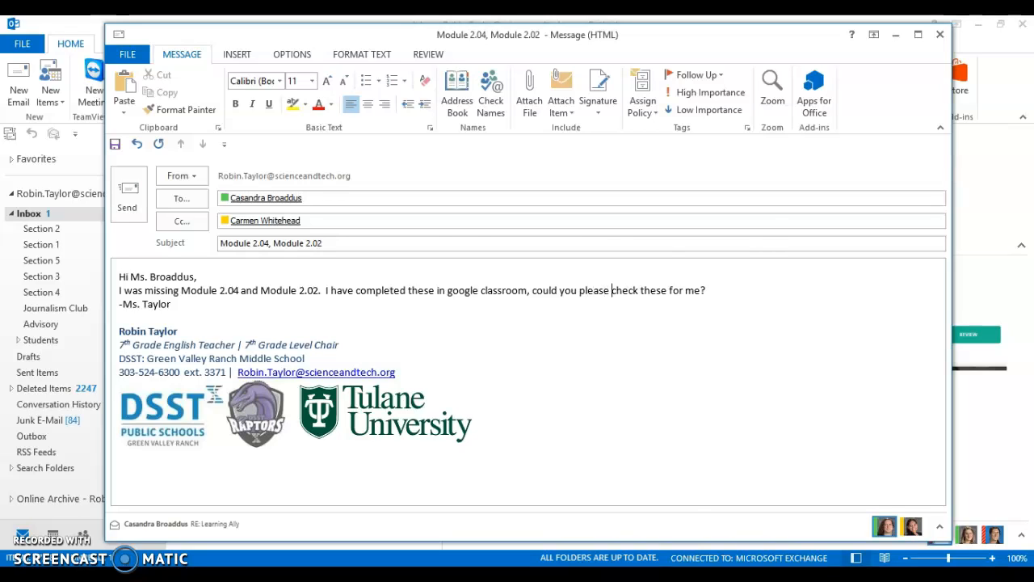
right_click(583, 290)
left_click(247, 360)
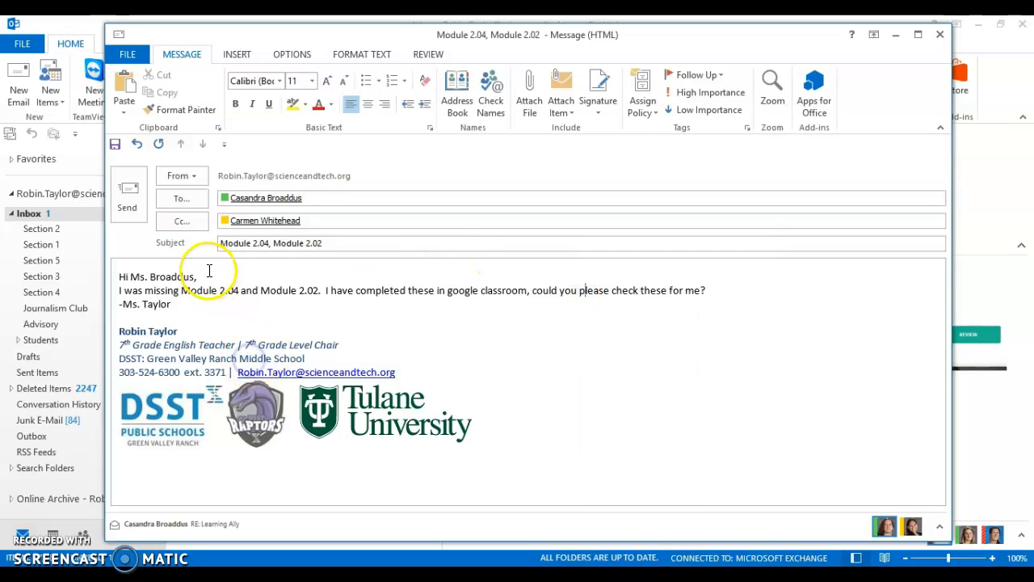
left_click(137, 202)
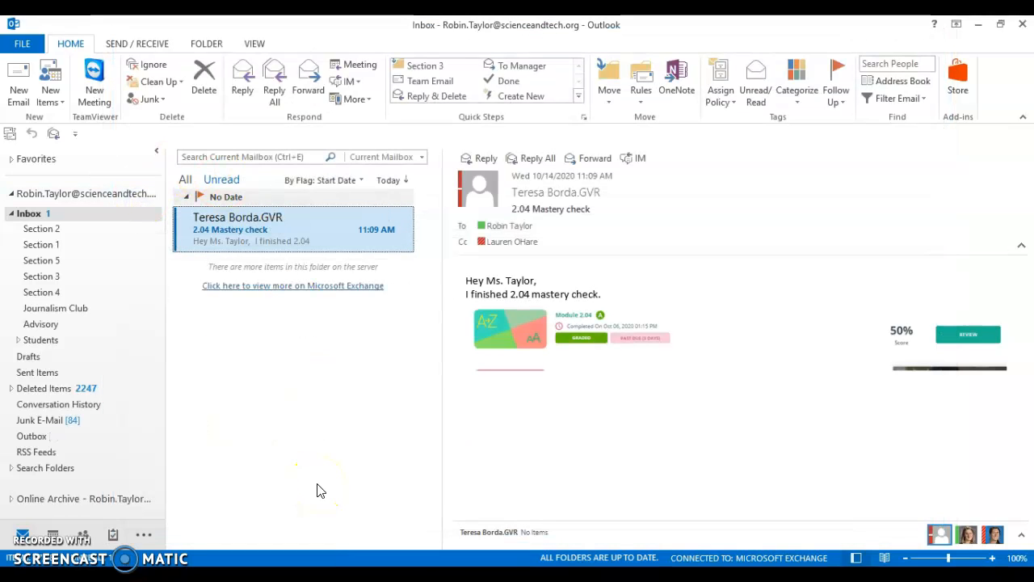
Step: Check the Sent Items folder for the module email, and view the Inbox and Outbox folders
left_click(54, 372)
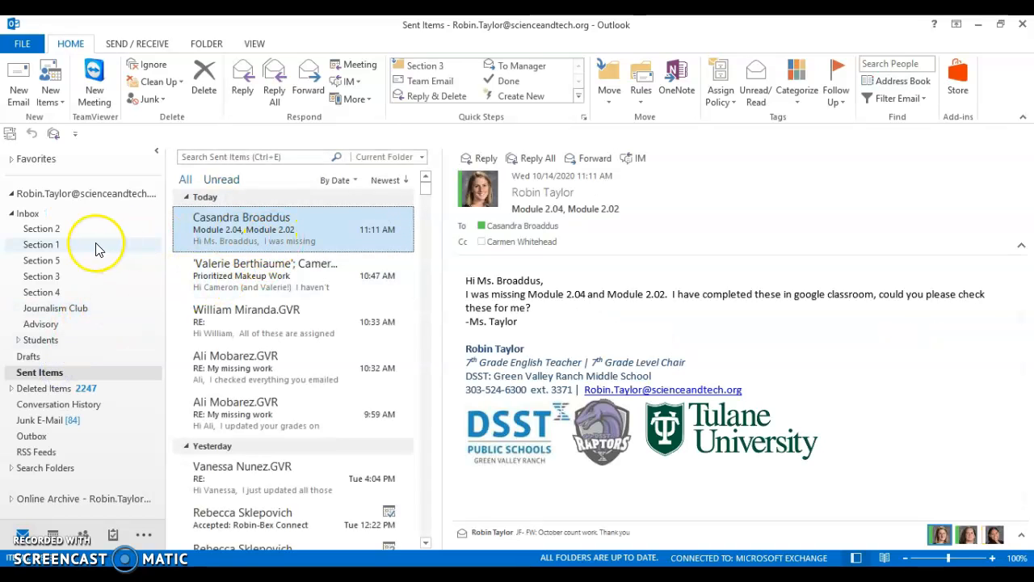
left_click(54, 213)
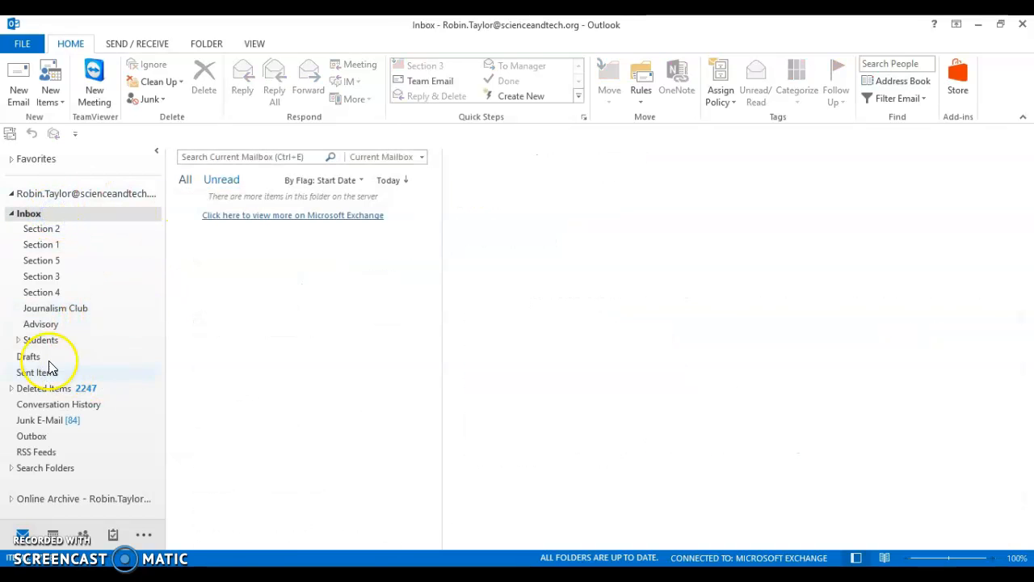
left_click(40, 438)
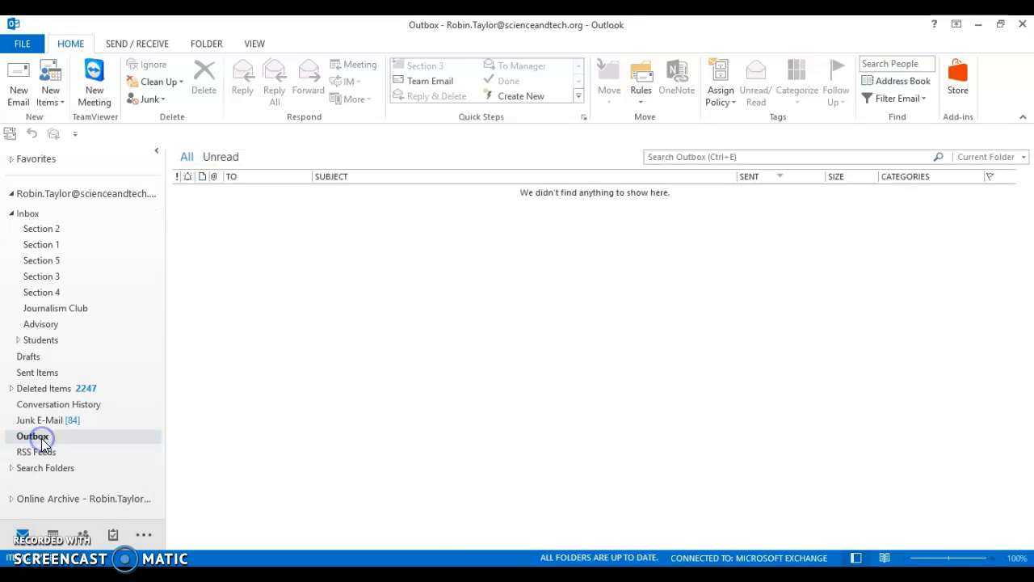